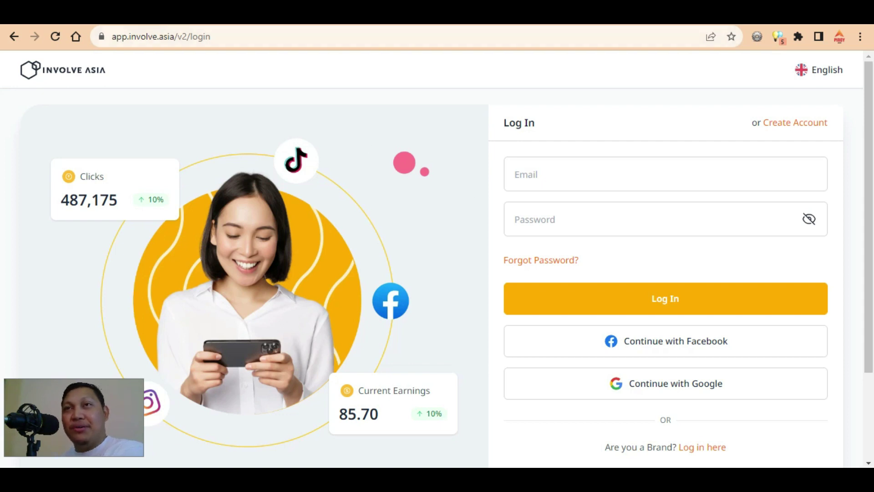
Switch to the Involve Asia partner offers page and review the featured, marketplace, electronics, fashion and finance offers
click(191, 13)
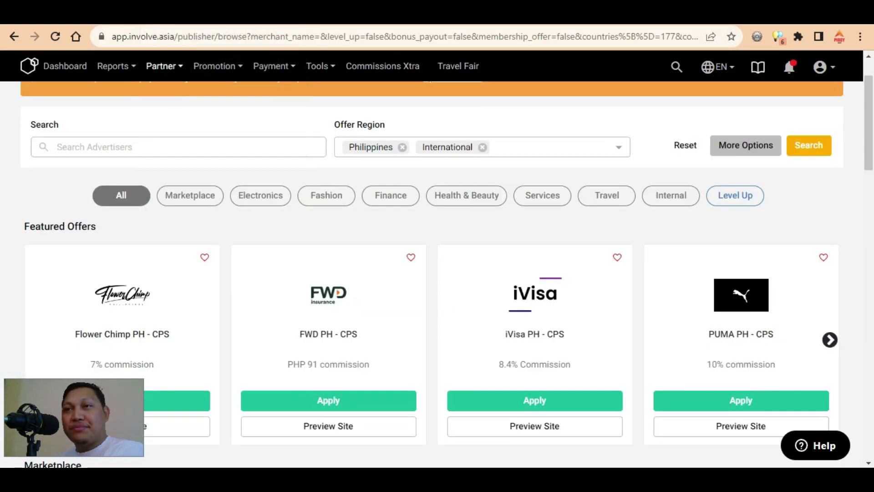
scroll(273, 241, down, 3)
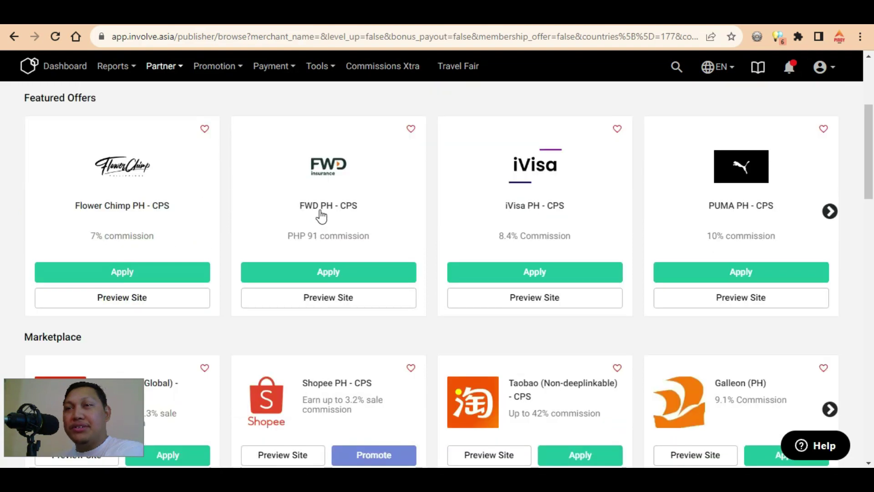
scroll(341, 210, down, 5)
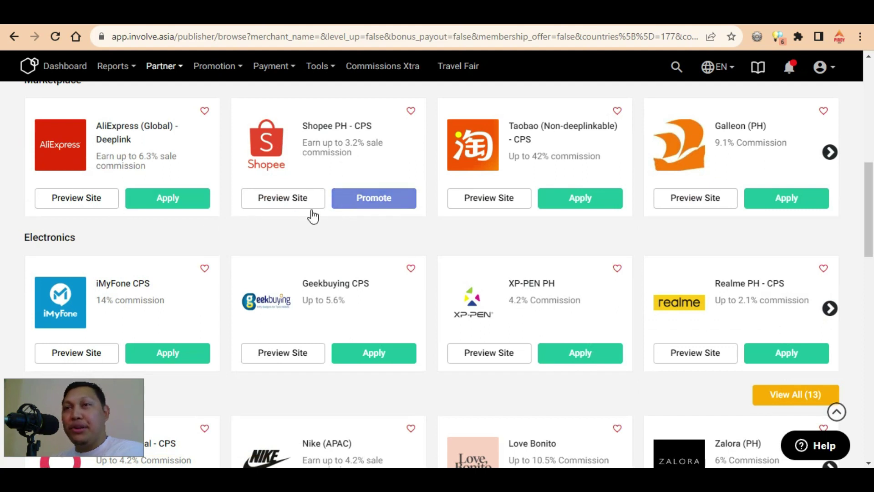
scroll(312, 214, up, 1)
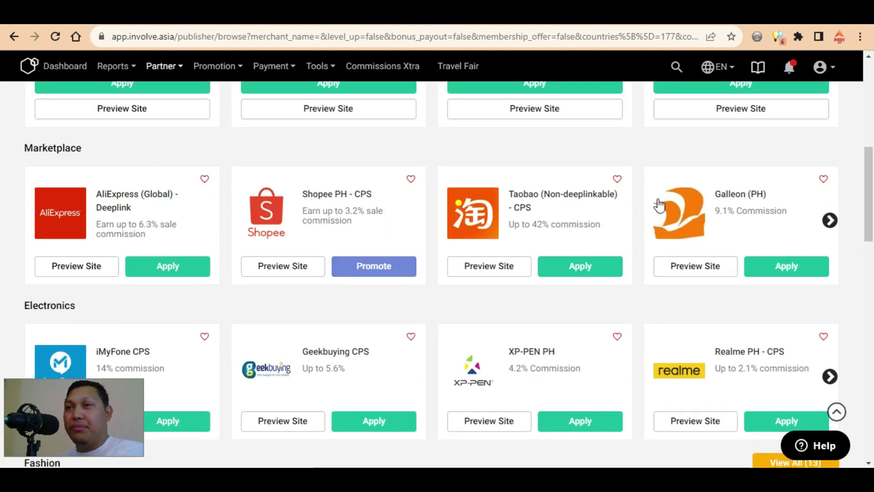
scroll(201, 181, up, 7)
scroll(319, 287, down, 4)
scroll(388, 282, down, 9)
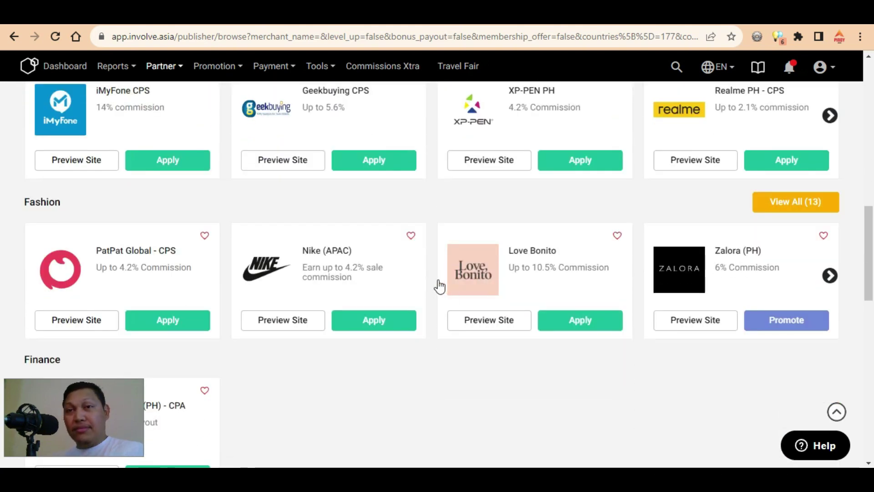
scroll(438, 284, down, 3)
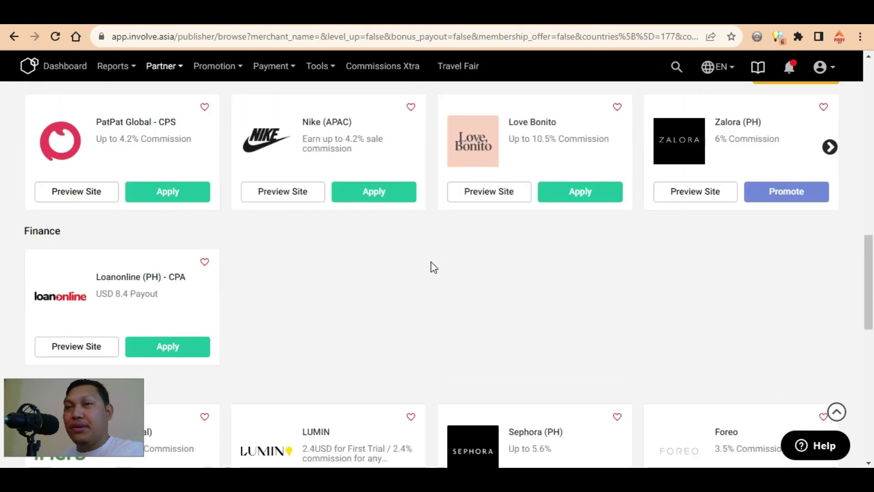
scroll(434, 267, down, 2)
scroll(434, 267, up, 12)
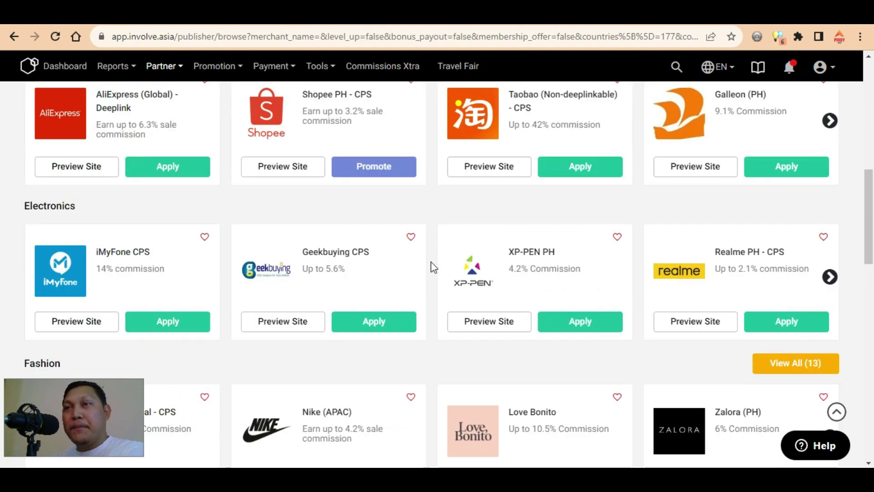
scroll(434, 268, up, 6)
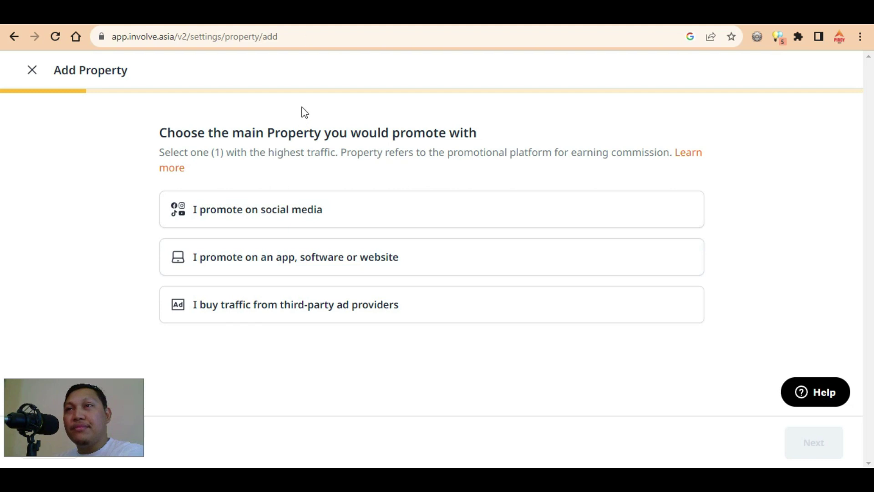
Switch to the Pinoy SEO website's all-courses page and look over the listed courses
click(319, 14)
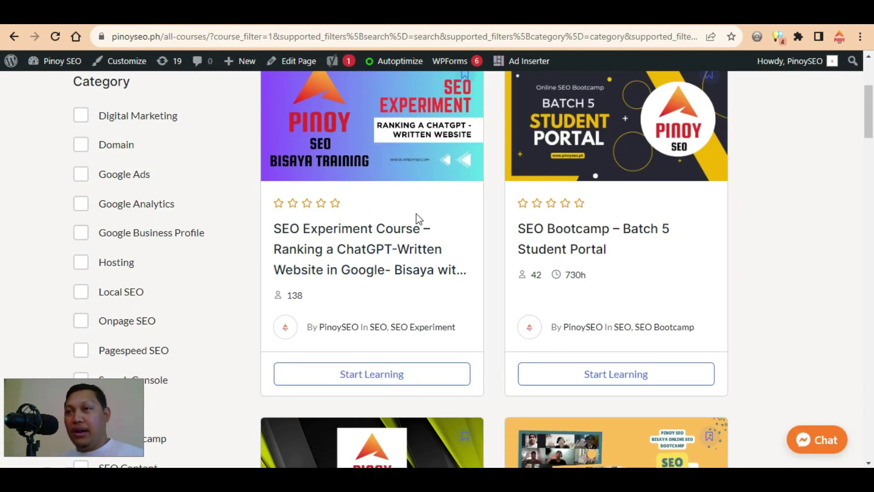
scroll(452, 195, up, 4)
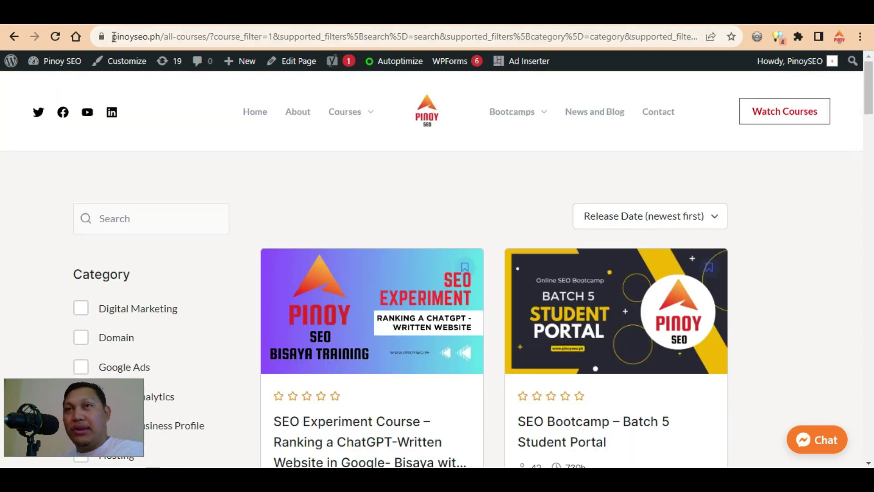
scroll(476, 300, down, 4)
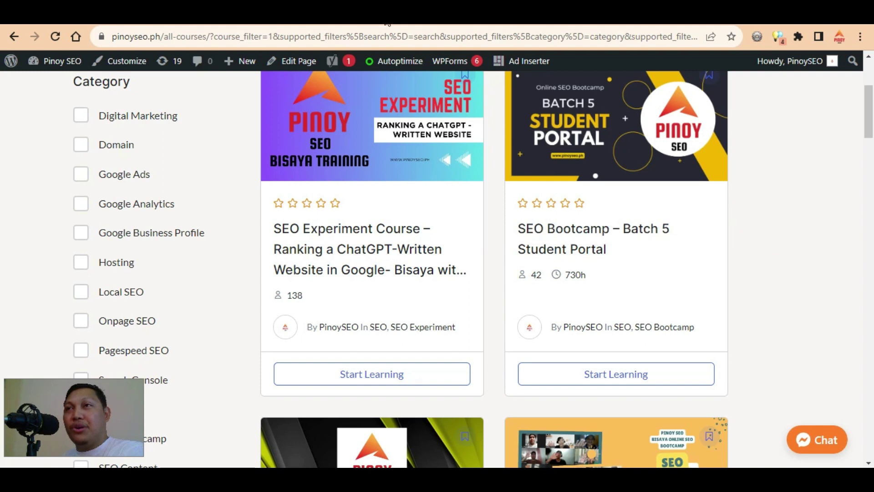
Switch to the Exams Pinas website and look through the posts on its home page
key(ctrl+Tab)
scroll(138, 51, up, 4)
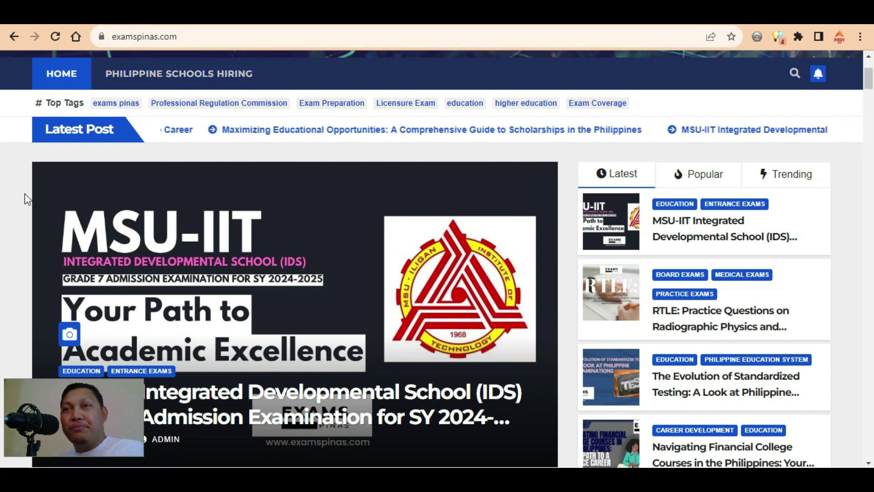
scroll(36, 186, up, 3)
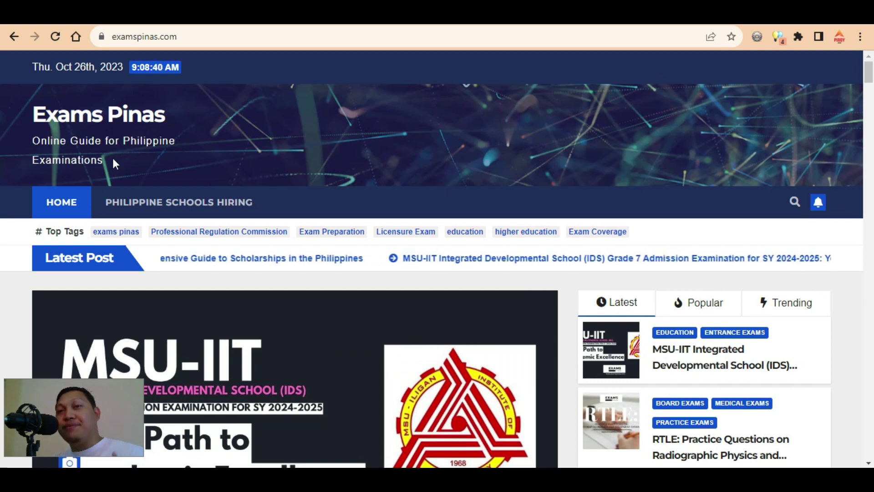
scroll(114, 168, down, 7)
scroll(253, 212, down, 4)
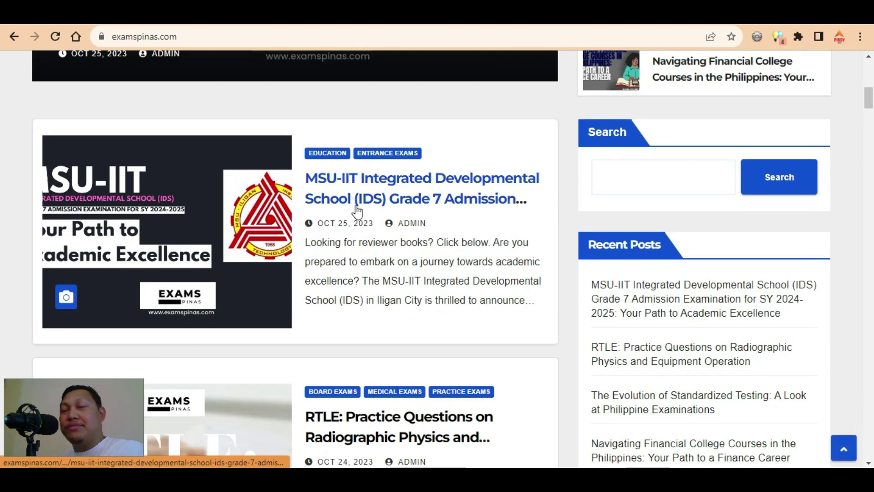
scroll(420, 209, down, 6)
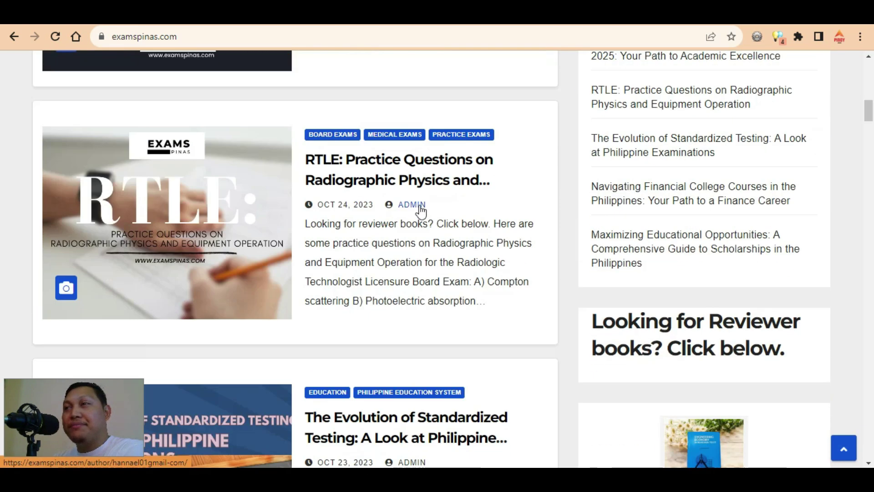
scroll(420, 210, down, 5)
scroll(467, 209, up, 14)
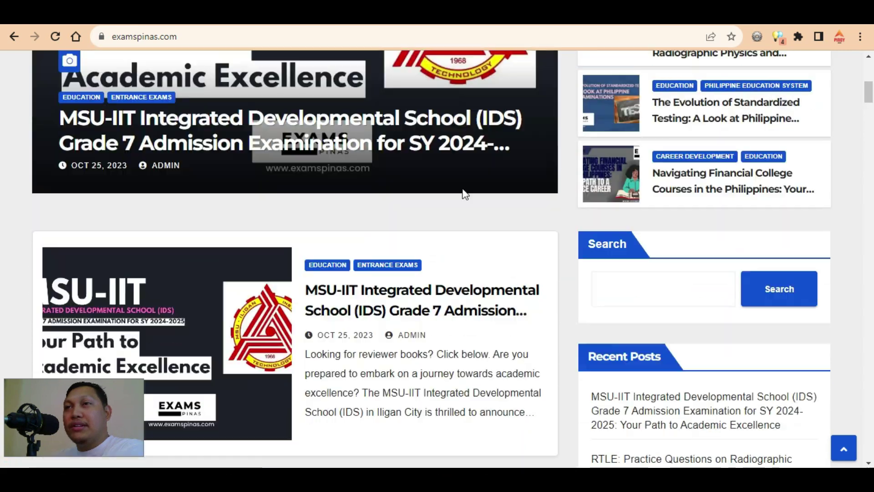
scroll(464, 194, up, 10)
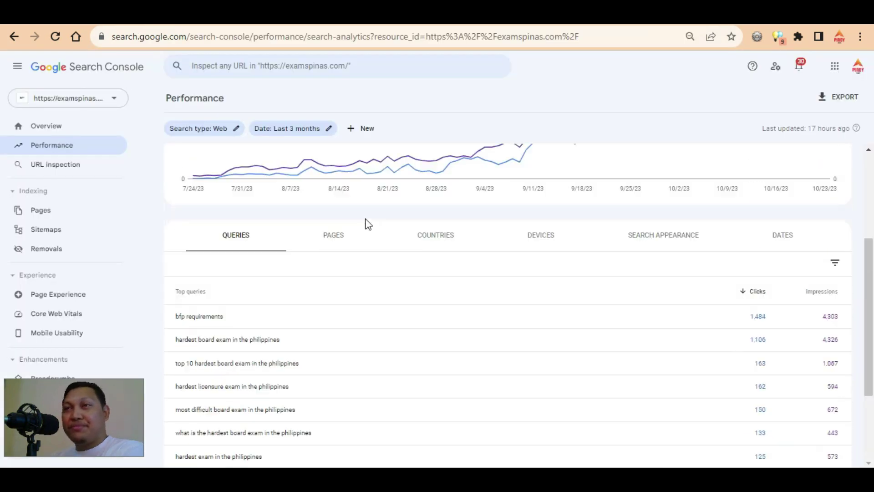
Examine the Exams Pinas clicks, impressions and top queries in Search Console, and check the Google results for "bfp requirements"
scroll(368, 224, up, 4)
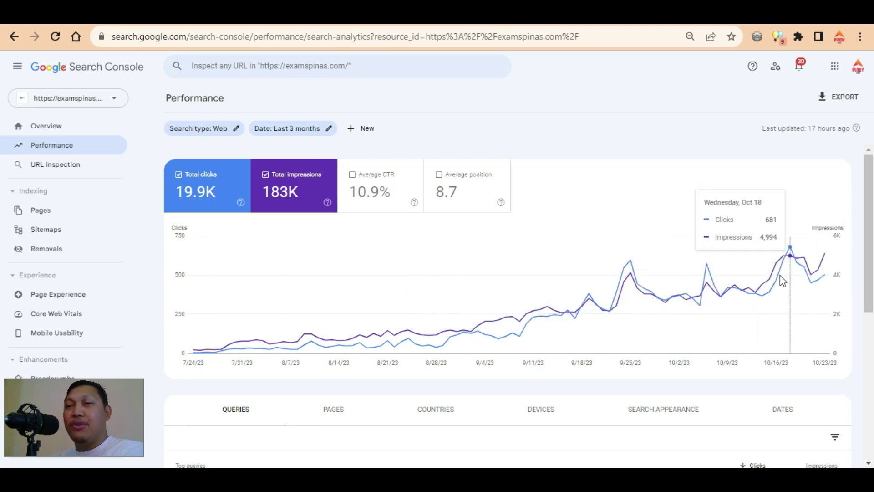
scroll(686, 296, down, 6)
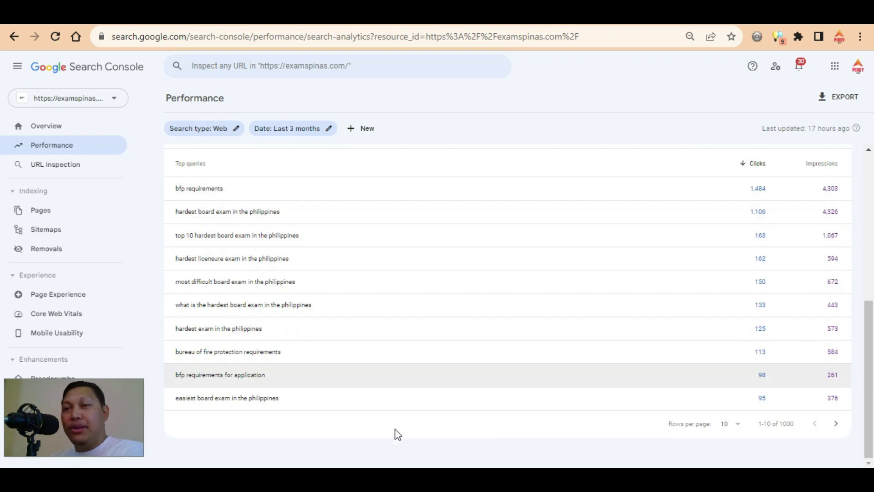
click(427, 431)
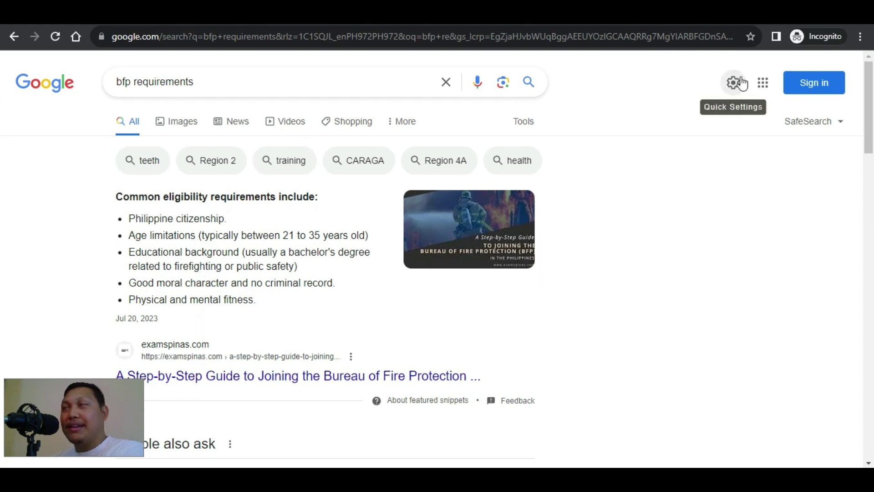
key(alt+Tab)
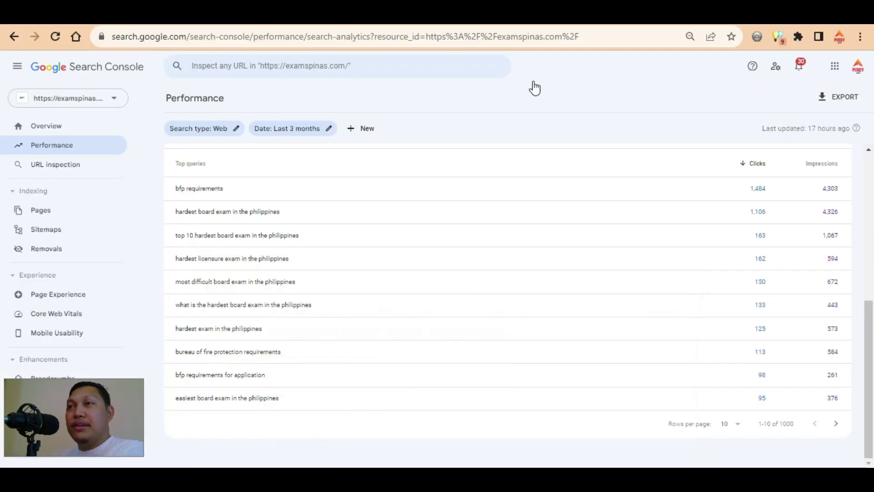
Switch to the Exams Pinas Traffic acquisition report in Google Analytics and examine users by session source / medium
key(alt+Tab)
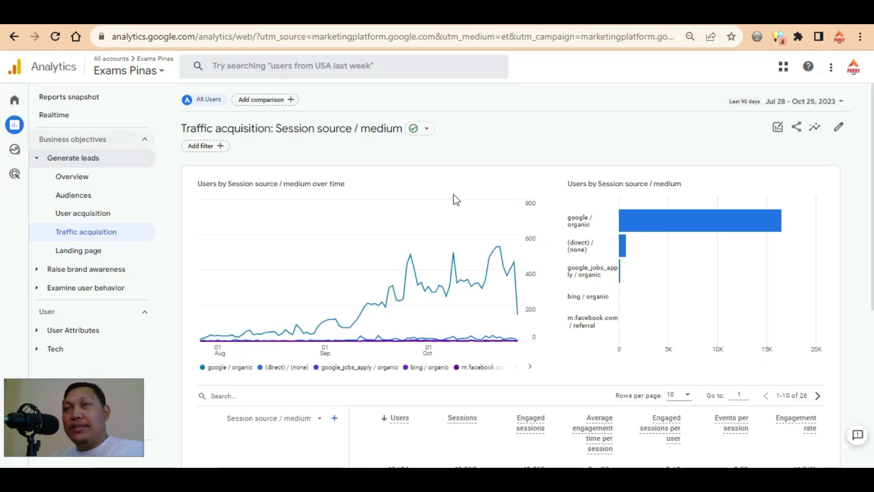
mouse_move(203, 345)
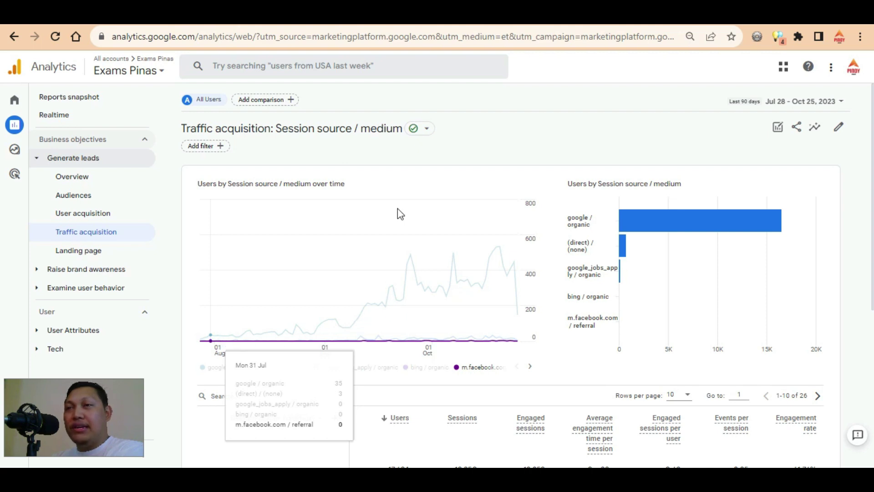
scroll(529, 140, down, 5)
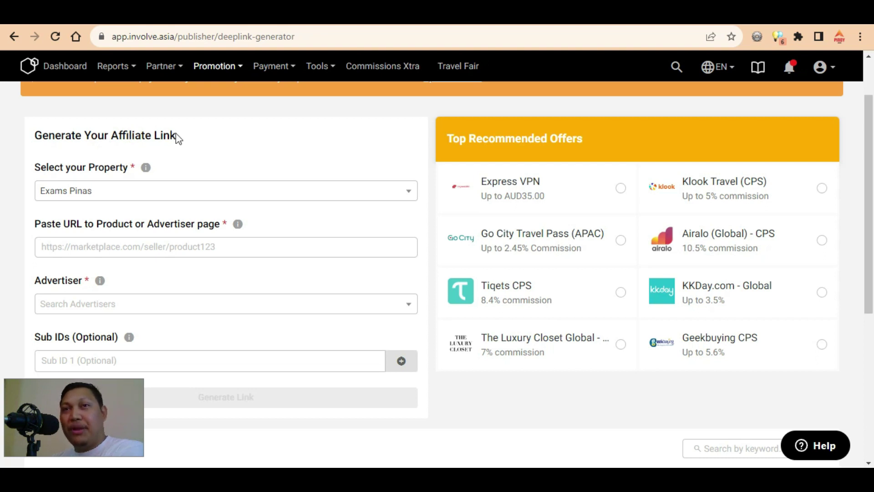
Switch back to Exams Pinas, open the MSU-IIT IDS Grade 7 Admission Examination article and find its reviewer books banner
click(105, 251)
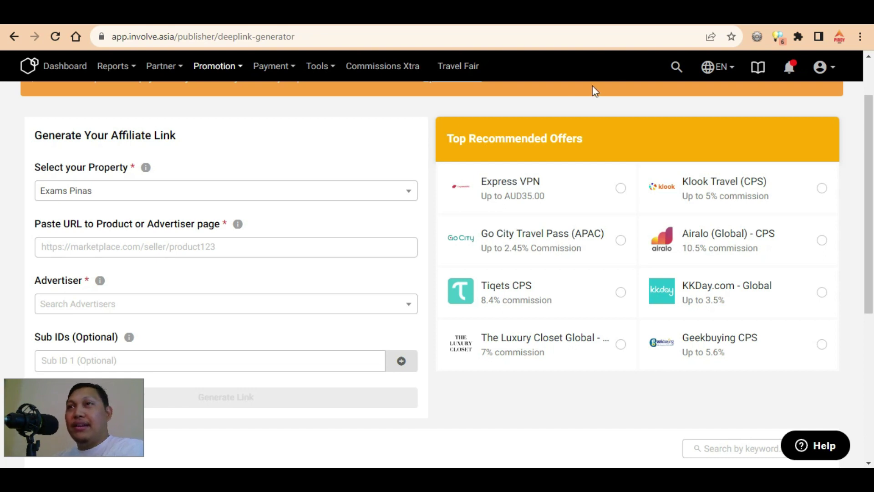
click(410, 18)
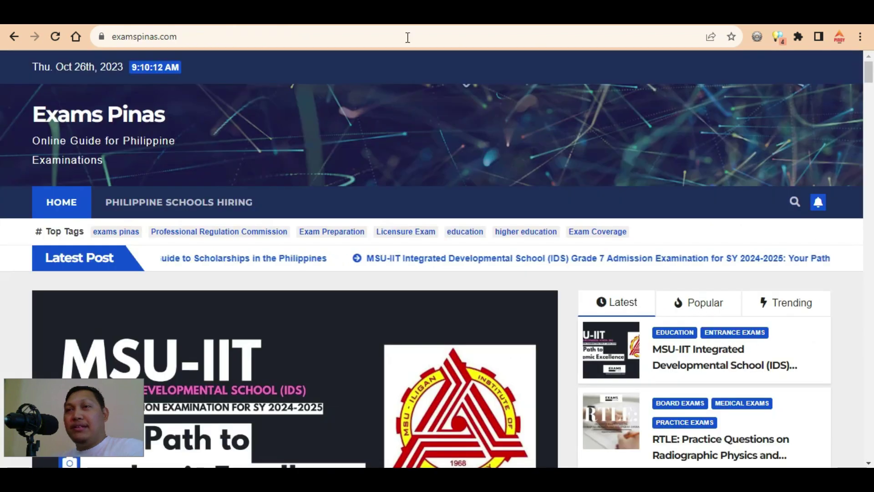
scroll(443, 152, down, 7)
click(325, 205)
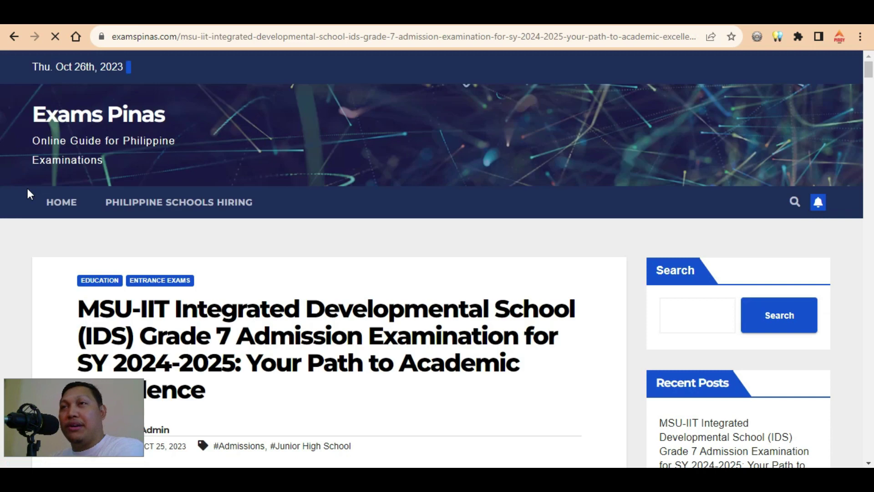
scroll(353, 184, down, 14)
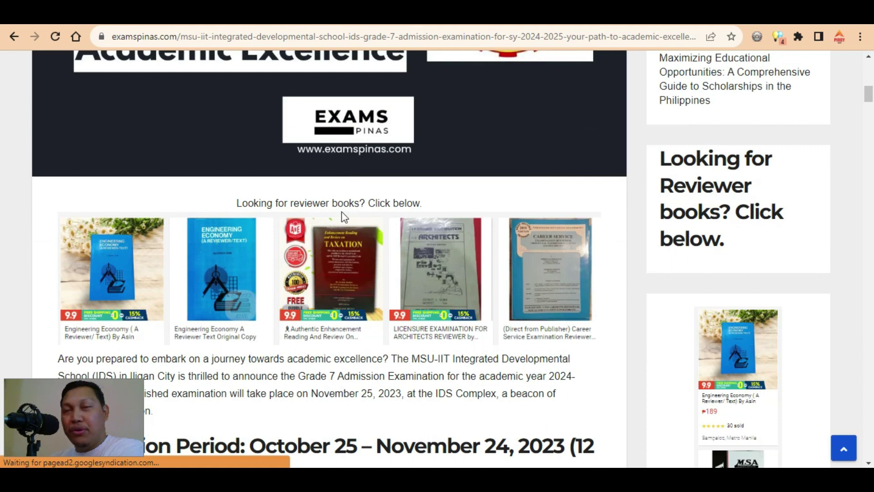
Follow the reviewer books affiliate banner to Shopee and look through the reviewer products listed there
click(361, 269)
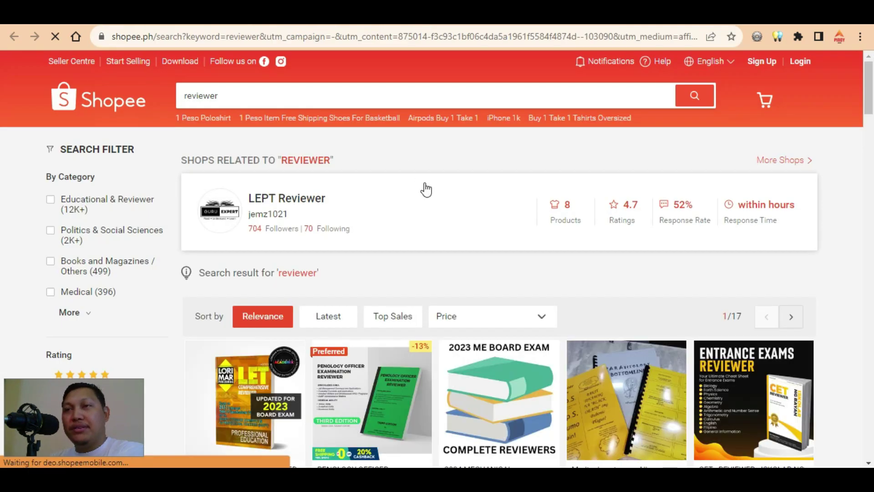
scroll(451, 214, down, 1)
mouse_move(487, 255)
scroll(495, 289, down, 1)
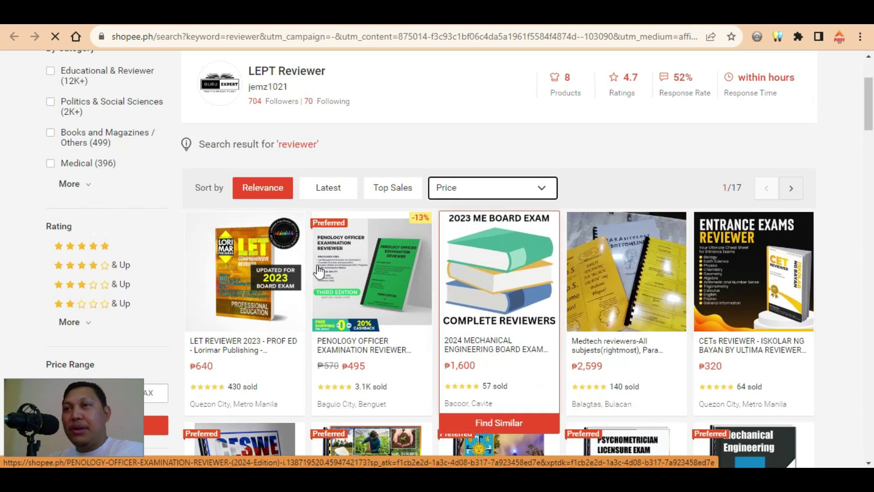
scroll(756, 269, down, 1)
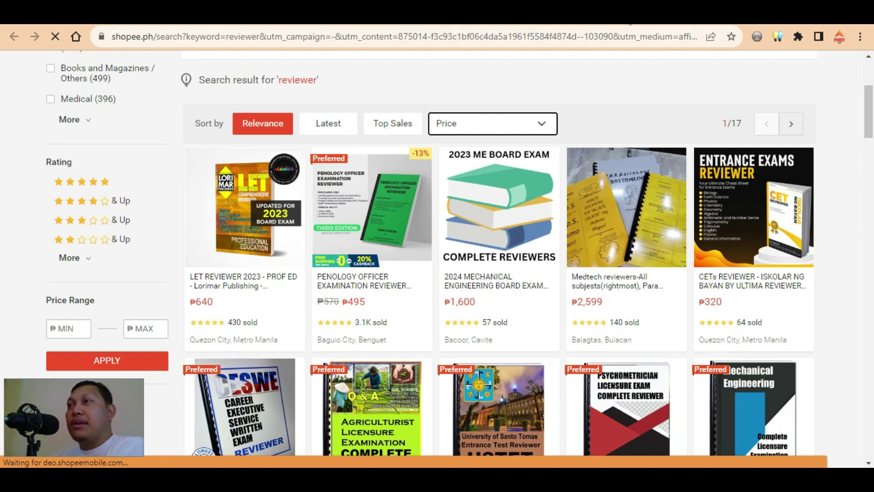
Switch to the Involve Asia Performance Overview report and check the calendar of its date range filter
click(660, 16)
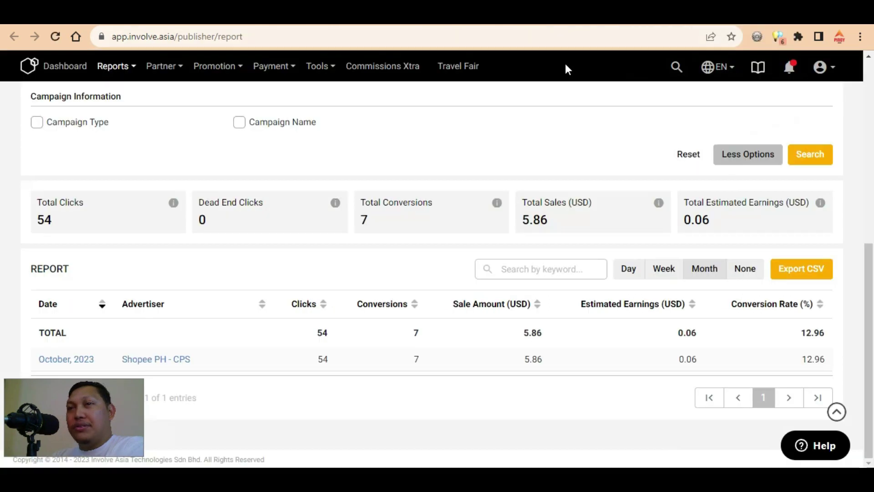
scroll(394, 186, up, 8)
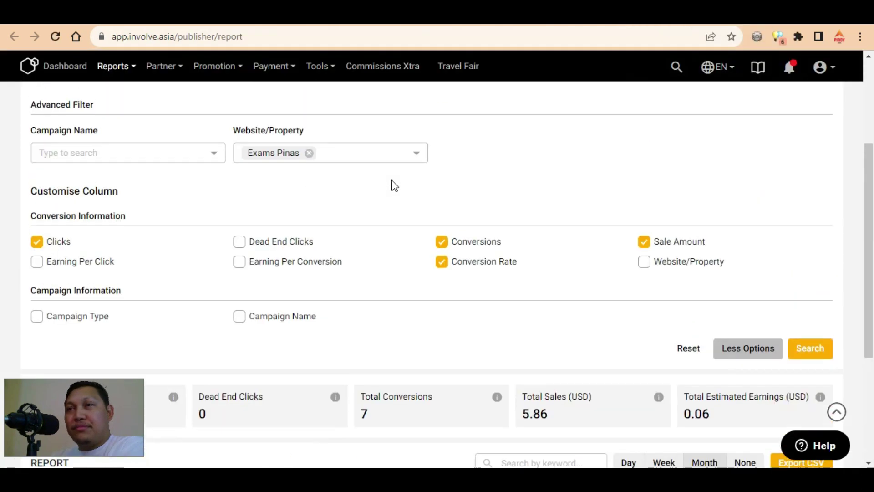
click(127, 217)
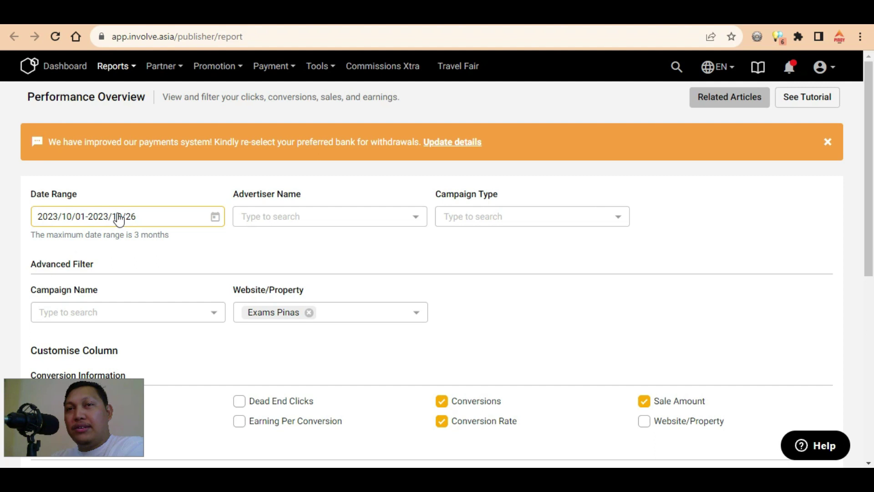
click(214, 219)
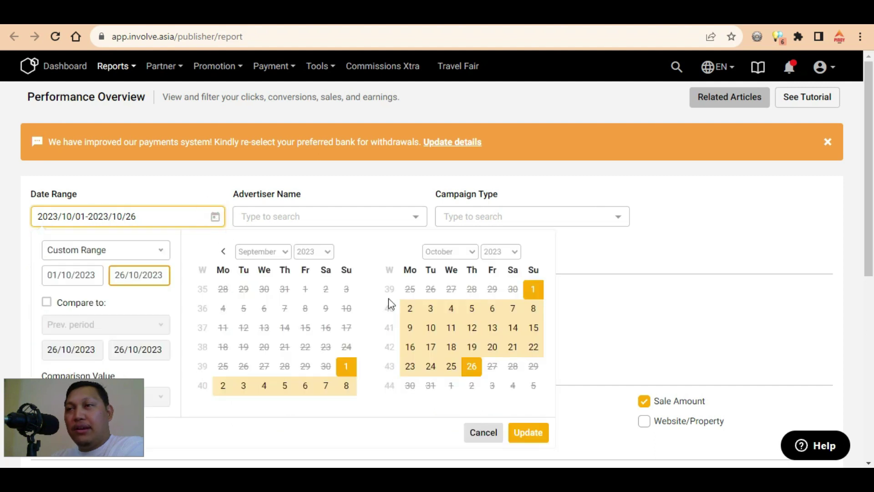
click(620, 254)
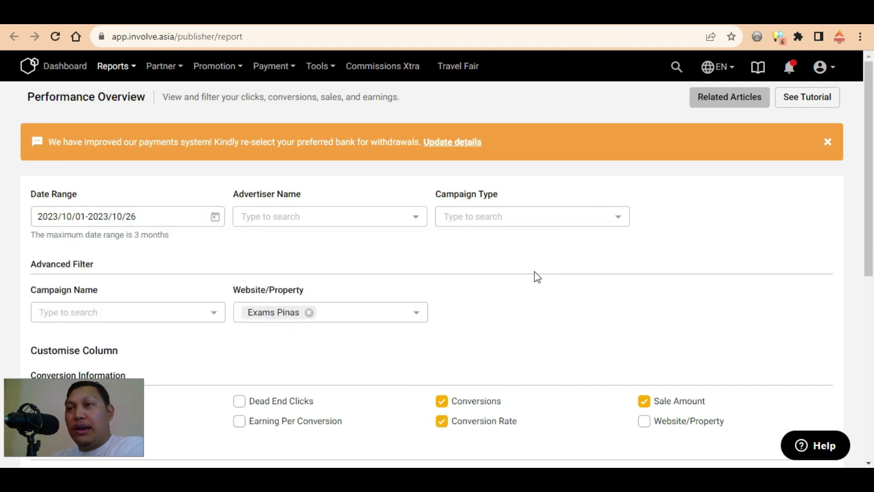
Review the report's Exams Pinas website filter, selected columns, and the clicks, conversions, sales and estimated earnings figures
scroll(531, 276, down, 3)
scroll(530, 274, down, 1)
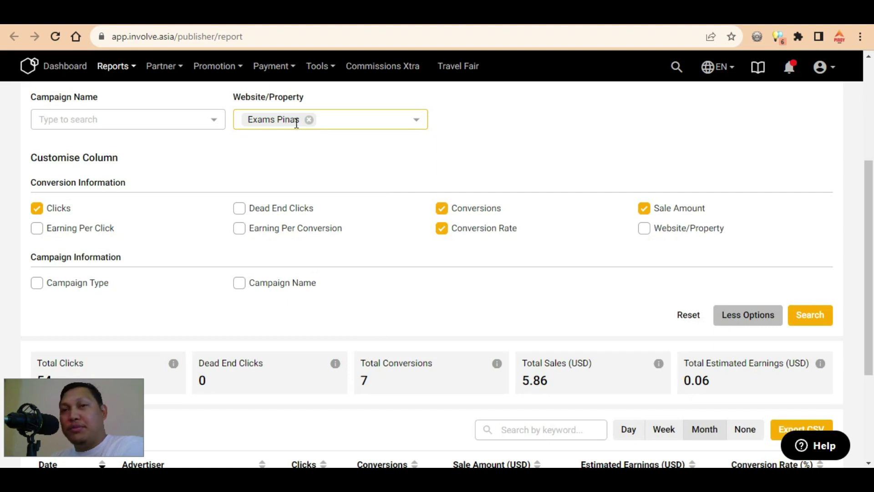
scroll(411, 224, down, 3)
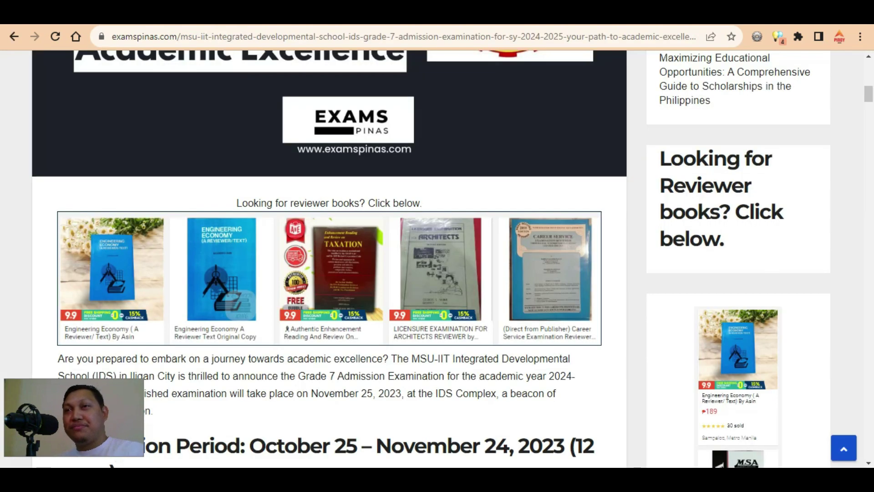
Return to the beginning of the MSU-IIT article, switch to the Pinoy SEO all-courses page and view its newest courses
scroll(457, 152, up, 8)
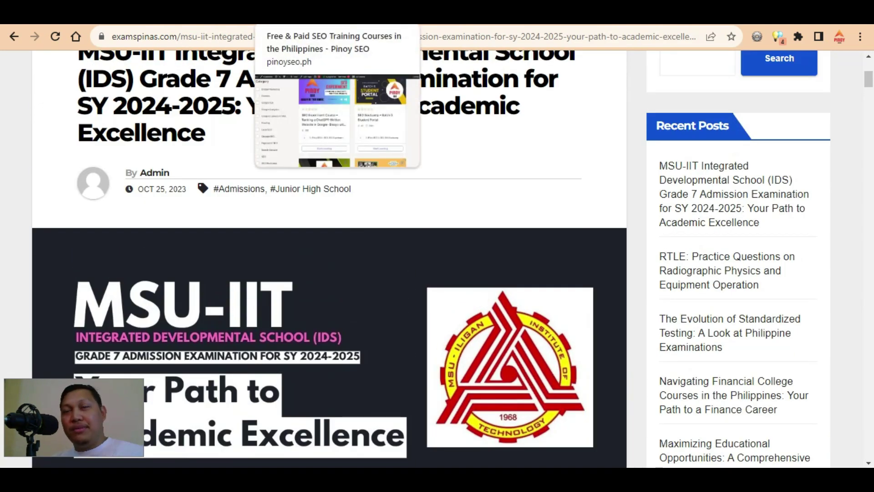
click(337, 14)
scroll(542, 191, up, 4)
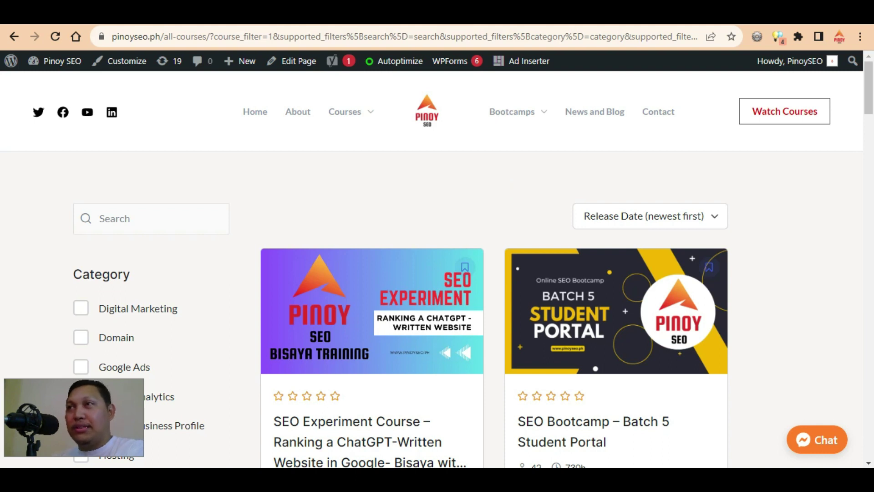
Revisit the Exams Pinas performance chart in Search Console and return to the header of the MSU-IIT article on Exams Pinas
key(ctrl+Tab)
scroll(507, 191, up, 5)
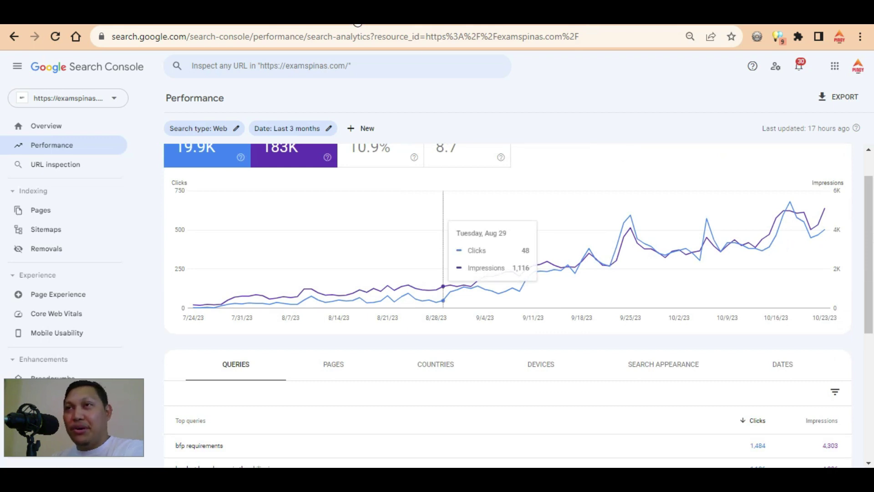
key(ctrl+Tab)
scroll(363, 160, up, 8)
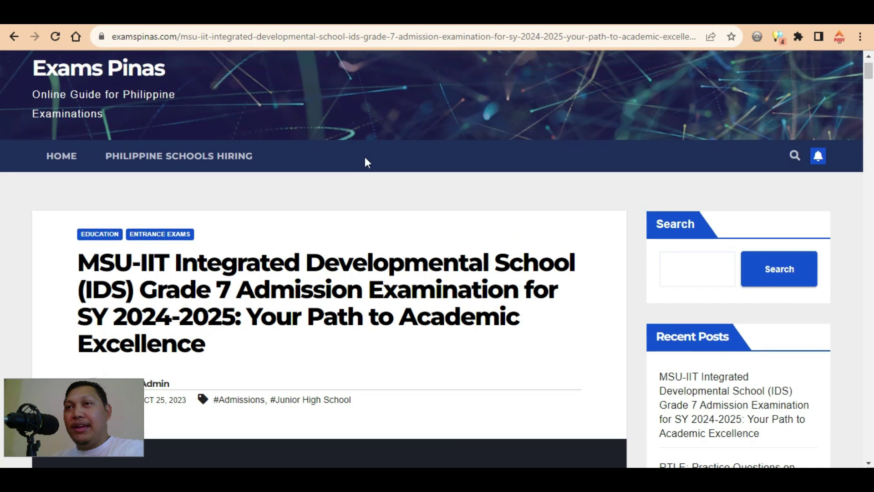